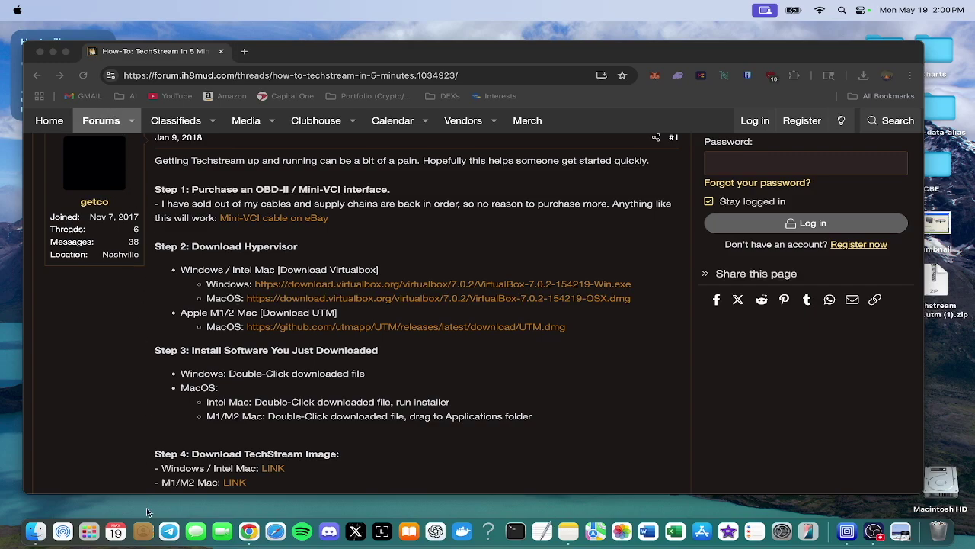
# - Scroll through the Techstream forum page in Chrome and select 'techstream' in the address
pyautogui.scroll(1, 320, 301)
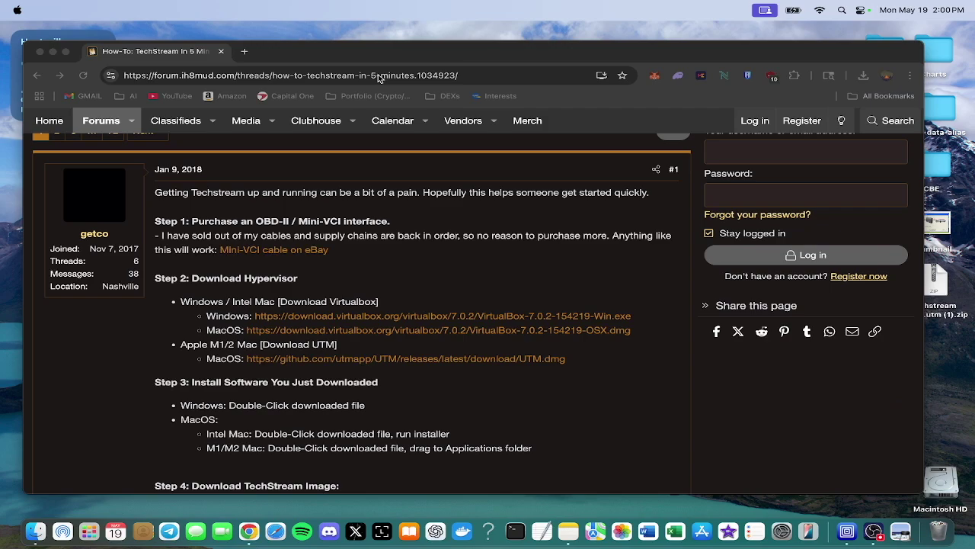
pyautogui.click(399, 76)
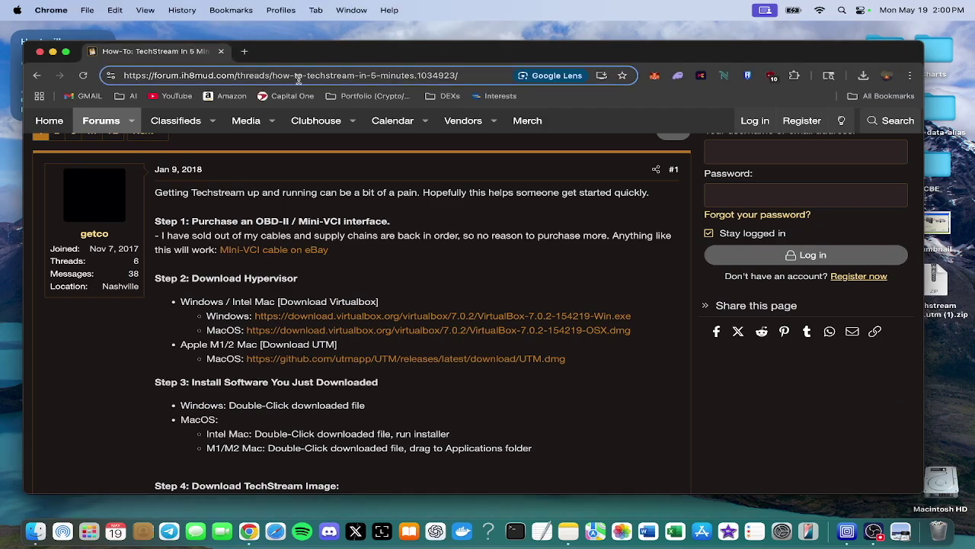
pyautogui.doubleClick(343, 76)
pyautogui.click(408, 278)
pyautogui.scroll(-2, 410, 277)
pyautogui.scroll(-2, 410, 278)
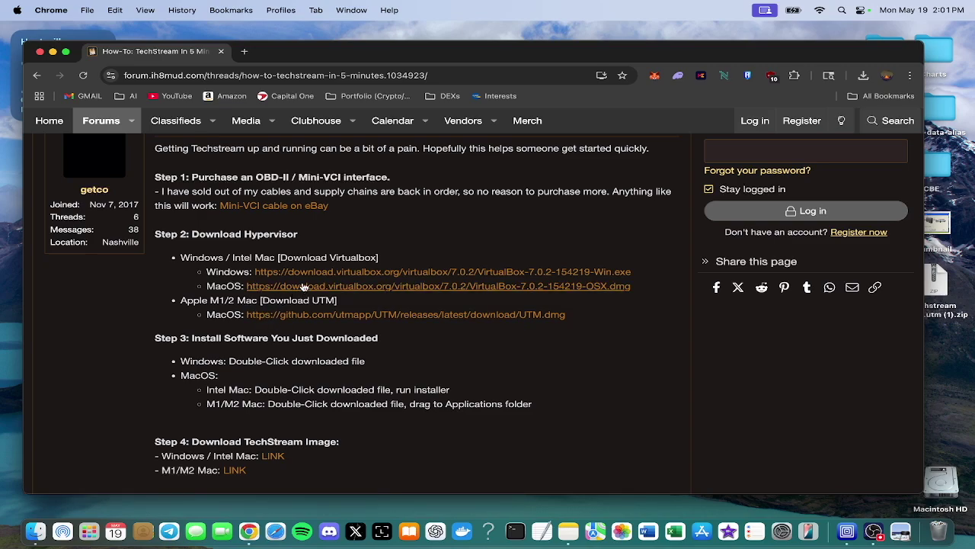
pyautogui.scroll(-1, 316, 289)
pyautogui.scroll(-3, 320, 289)
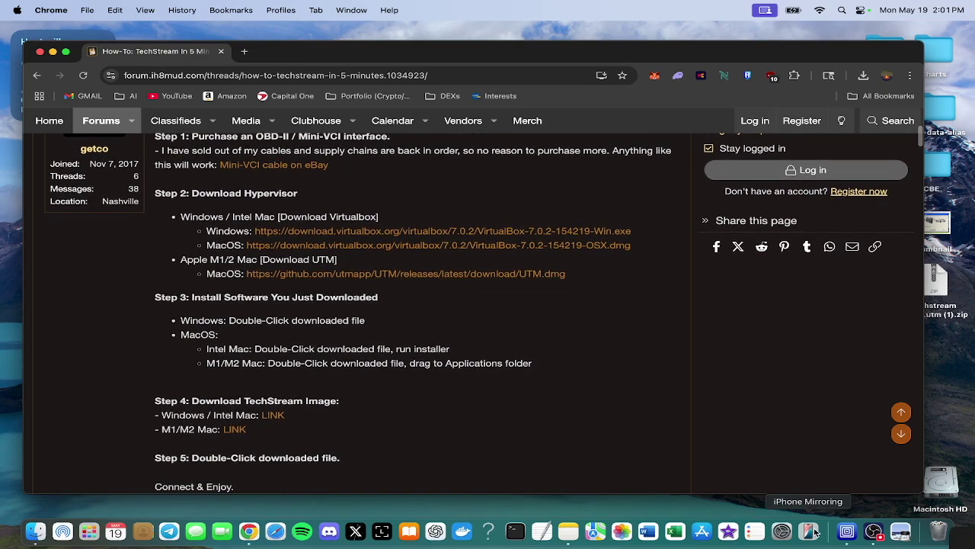
# - Launch UTM and hide its welcome window
pyautogui.click(852, 533)
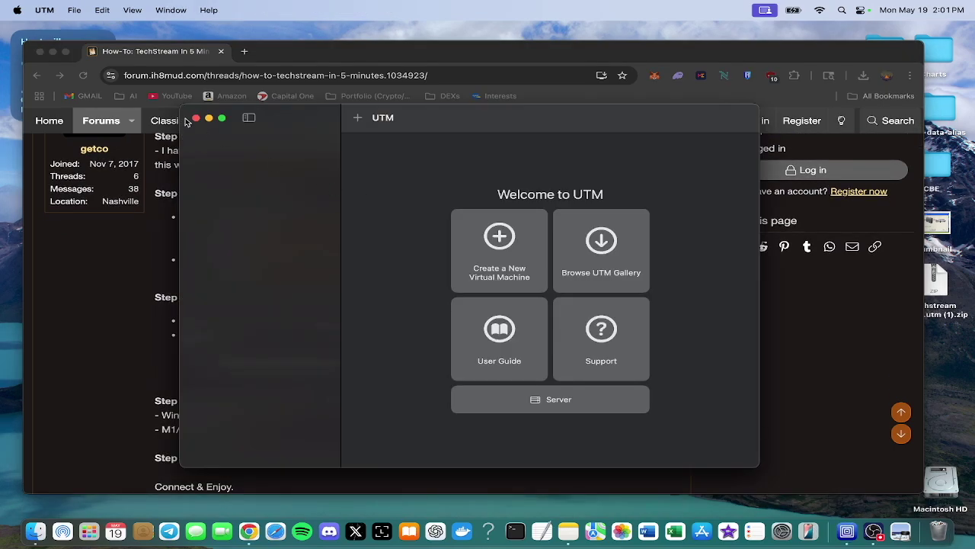
pyautogui.click(209, 118)
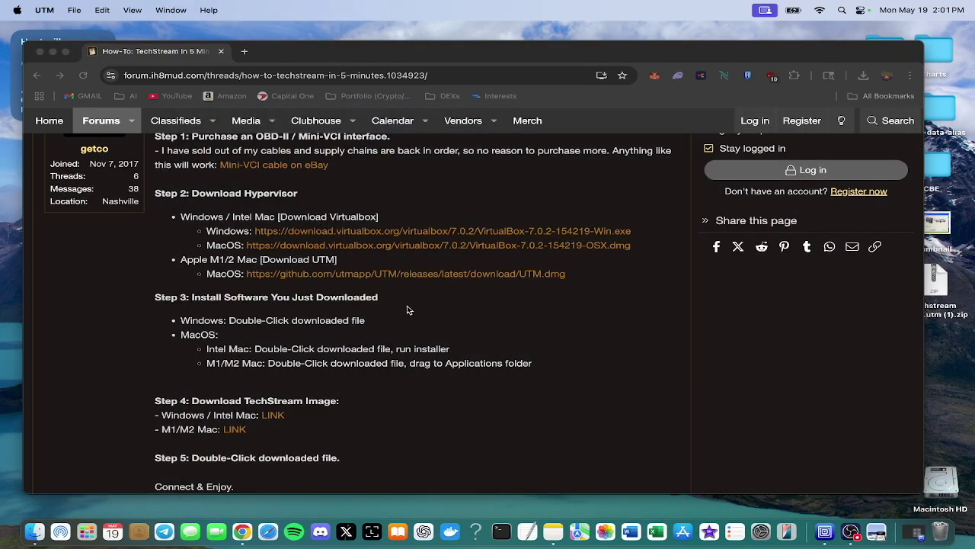
pyautogui.scroll(-5, 407, 311)
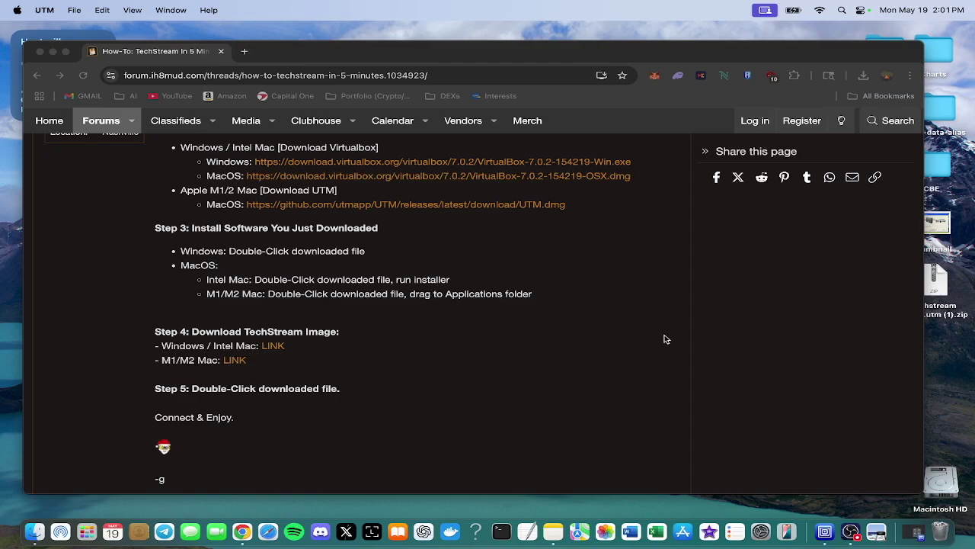
# - Minimize Chrome and extract the Techstream zip on the desktop with Archive Utility
pyautogui.click(53, 51)
pyautogui.moveTo(939, 287); pyautogui.dragTo(934, 303)
pyautogui.doubleClick(934, 303)
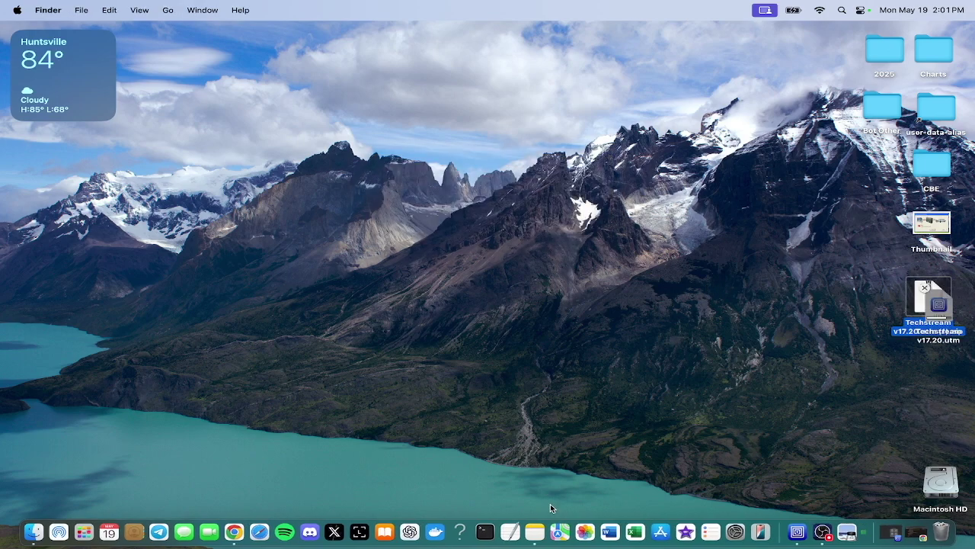
pyautogui.moveTo(939, 307); pyautogui.dragTo(931, 426)
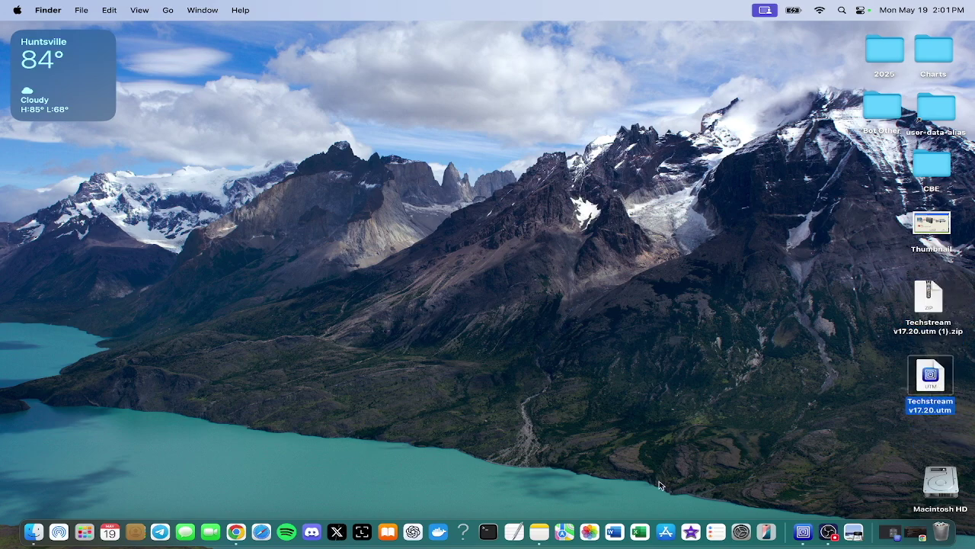
# - Import Techstream v17.20.utm into UTM and start the virtual machine
pyautogui.click(803, 531)
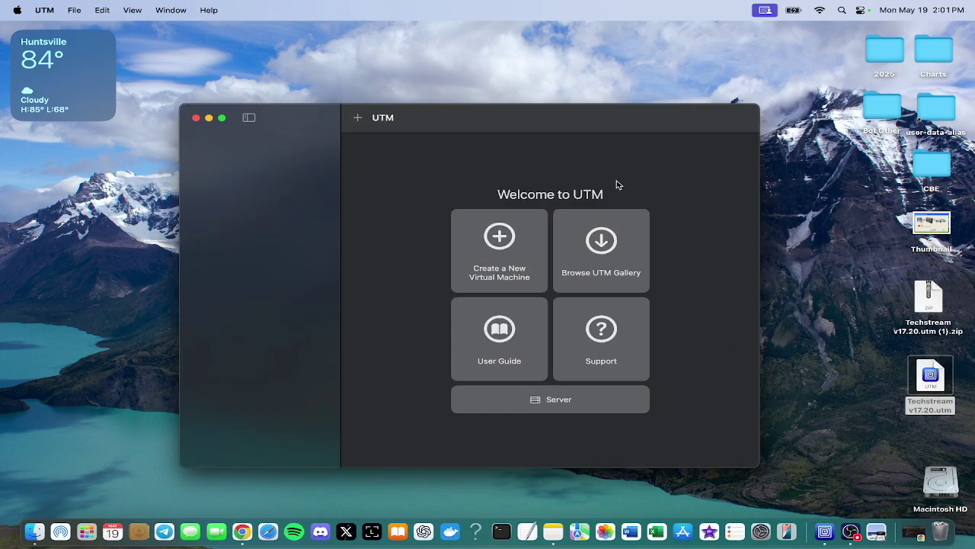
pyautogui.moveTo(584, 117); pyautogui.dragTo(591, 101)
pyautogui.doubleClick(930, 376)
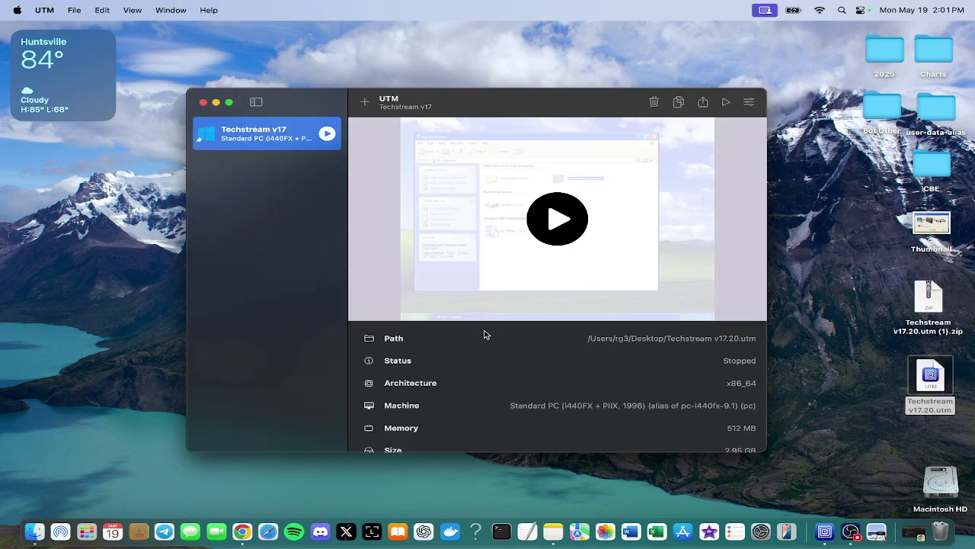
pyautogui.scroll(-2, 559, 356)
pyautogui.scroll(3, 559, 355)
pyautogui.click(570, 215)
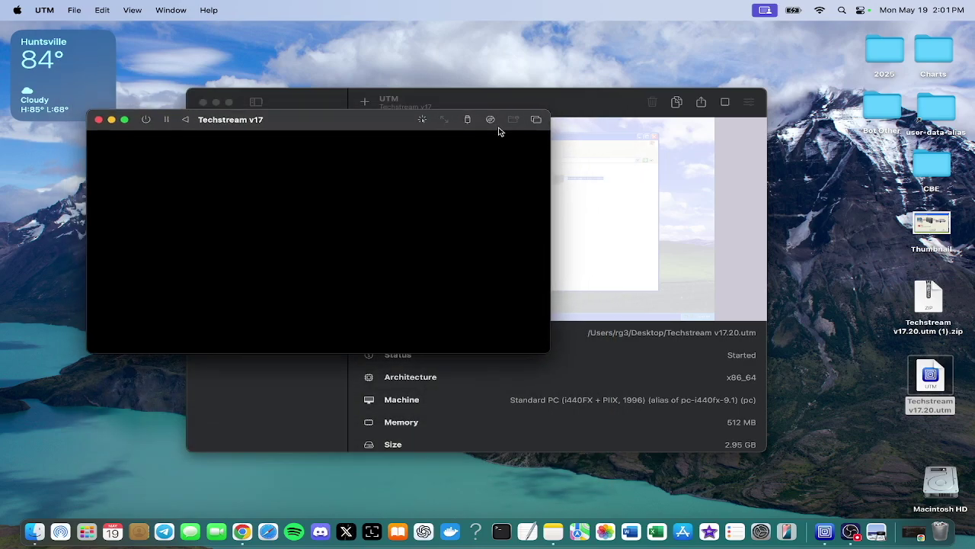
# - Hide the UTM library and enlarge the VM window so the XP taskbar shows
pyautogui.moveTo(499, 131); pyautogui.dragTo(574, 251)
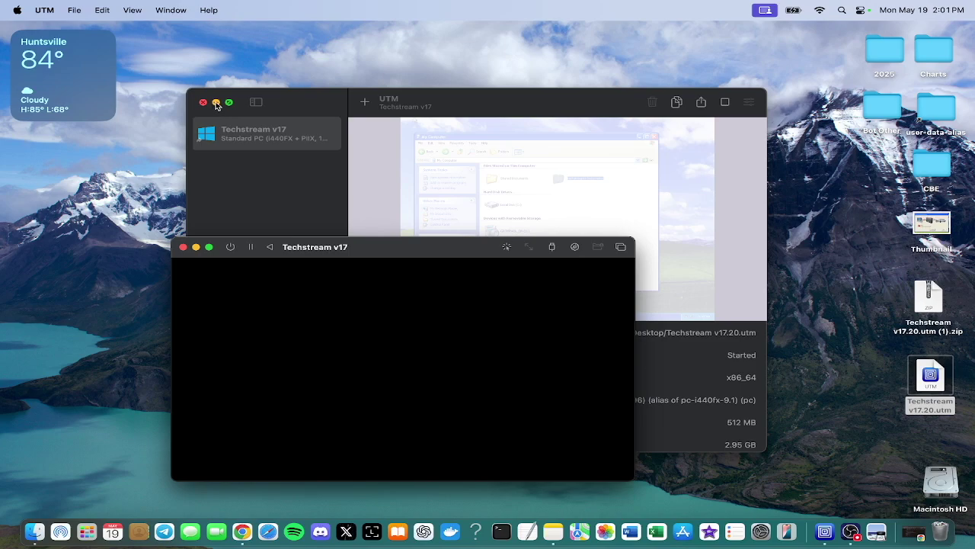
pyautogui.click(216, 102)
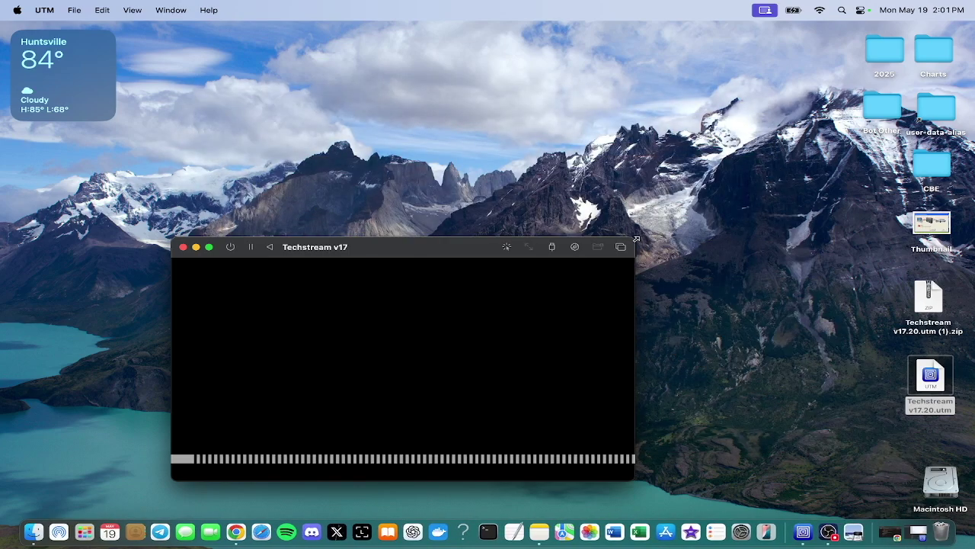
pyautogui.moveTo(636, 239); pyautogui.dragTo(951, 86)
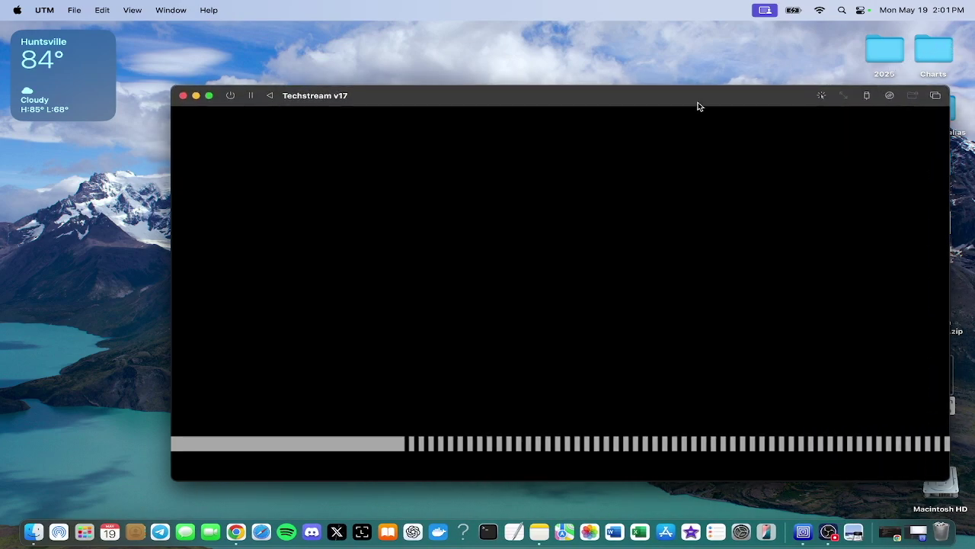
pyautogui.moveTo(697, 98); pyautogui.dragTo(614, 99)
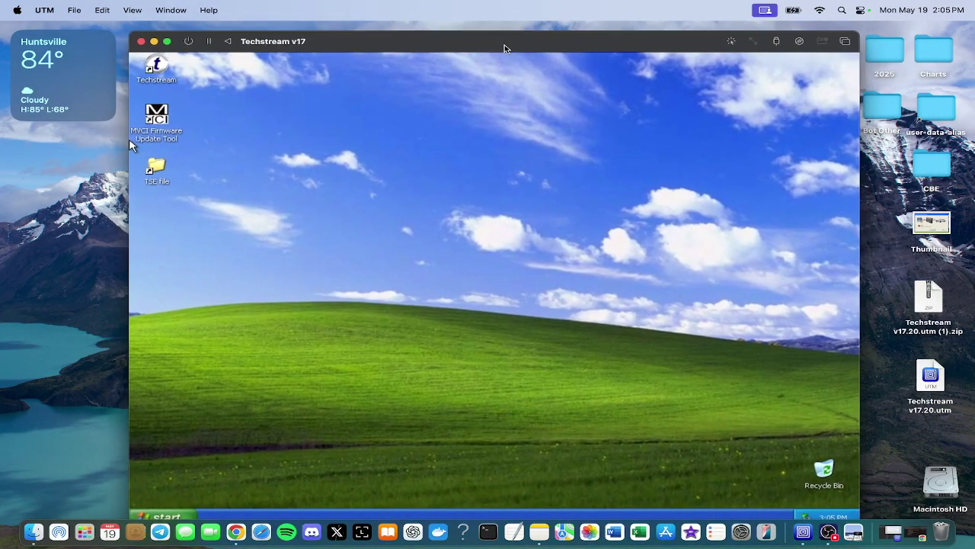
pyautogui.moveTo(505, 48); pyautogui.dragTo(504, 44)
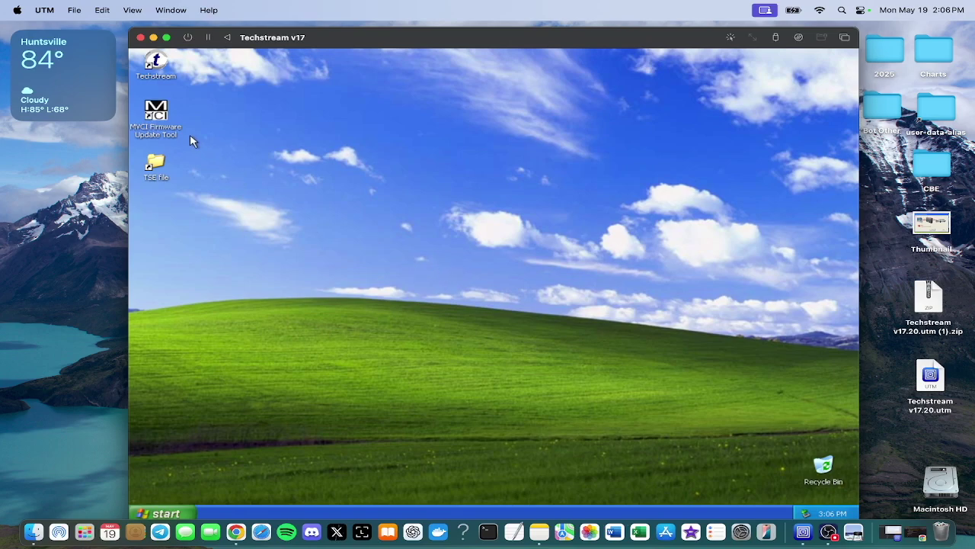
pyautogui.doubleClick(163, 120)
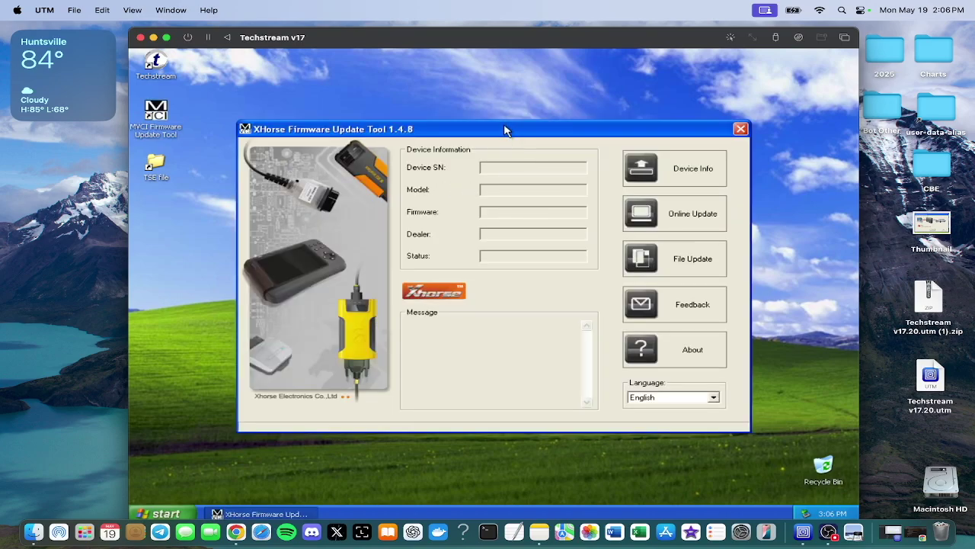
pyautogui.moveTo(507, 129); pyautogui.dragTo(514, 144)
pyautogui.click(655, 179)
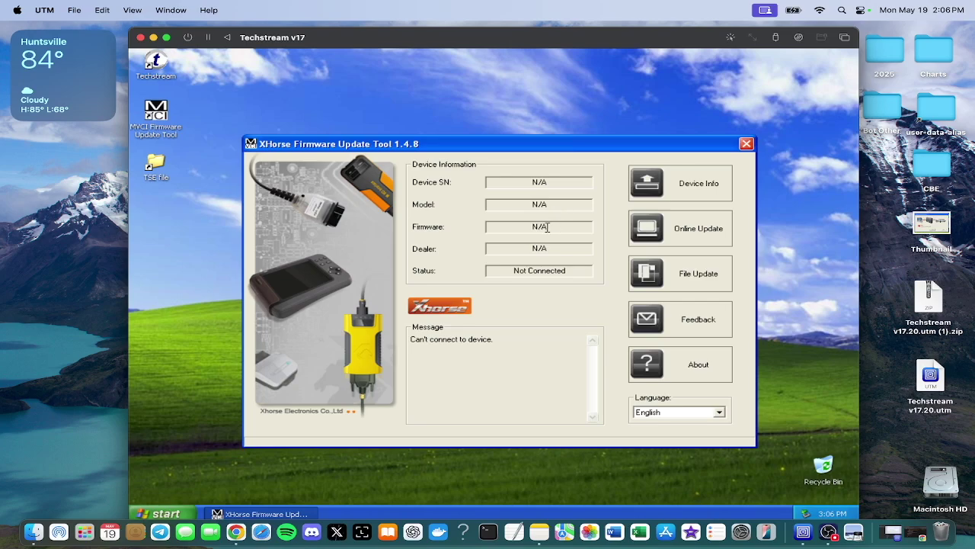
pyautogui.click(693, 185)
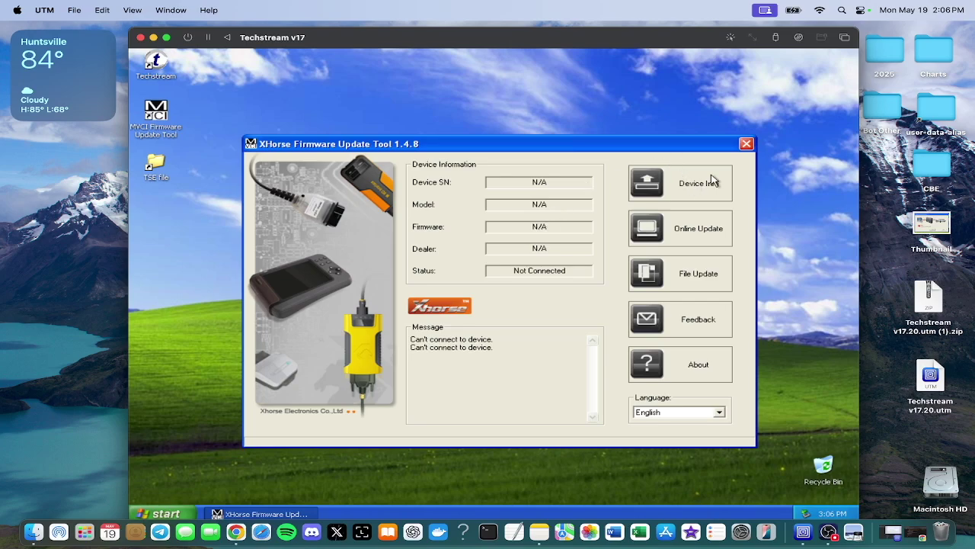
pyautogui.click(747, 145)
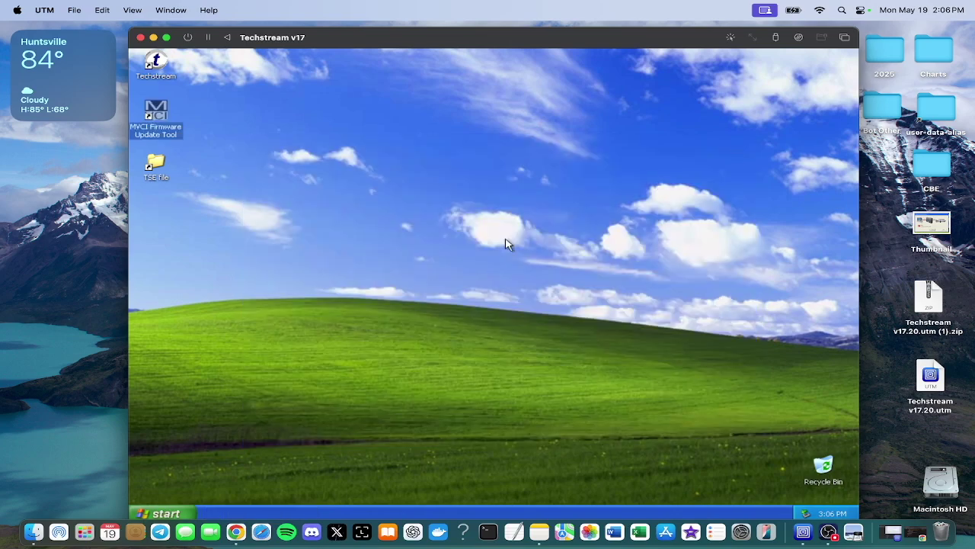
pyautogui.click(279, 196)
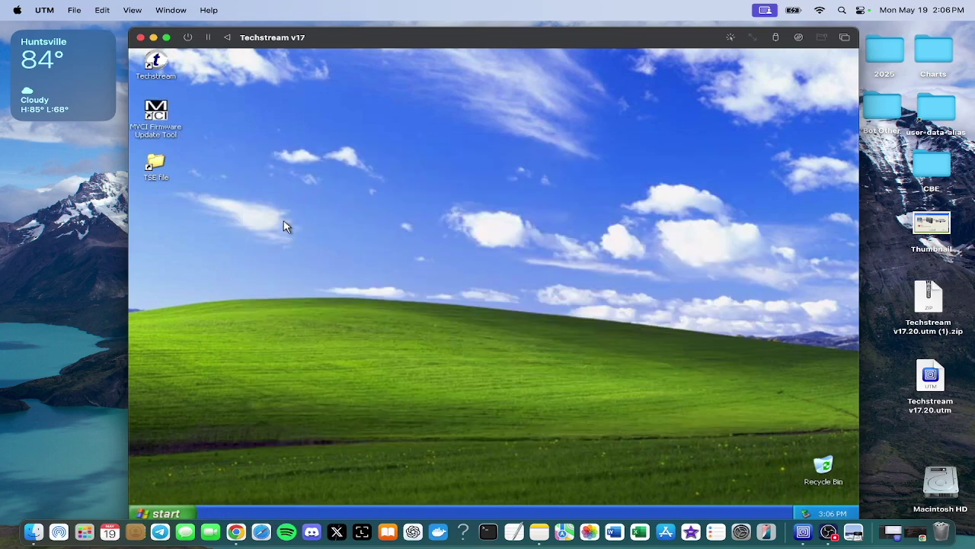
# - Launch Techstream, close the Unable to Connect to VIM error, and open My Computer from Start
pyautogui.click(168, 65)
pyautogui.doubleClick(168, 65)
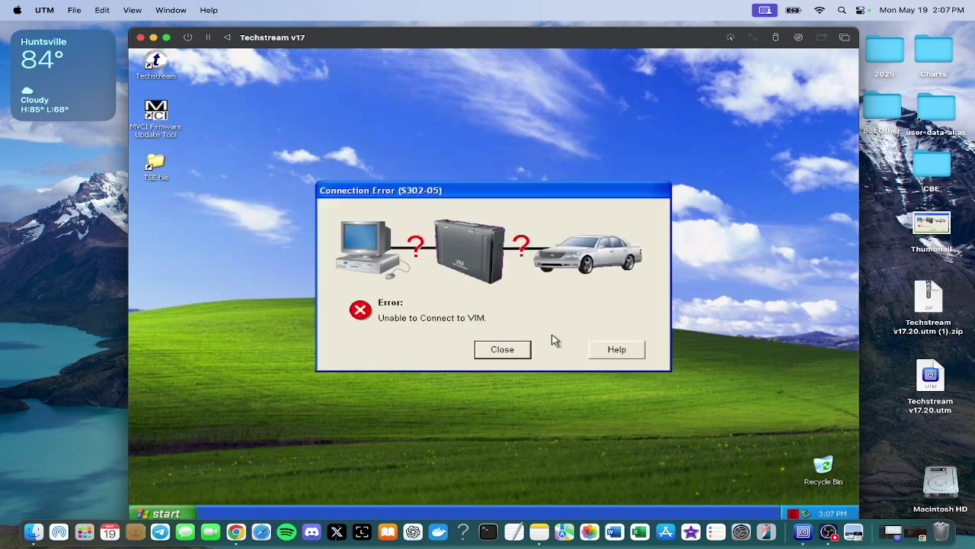
pyautogui.click(505, 356)
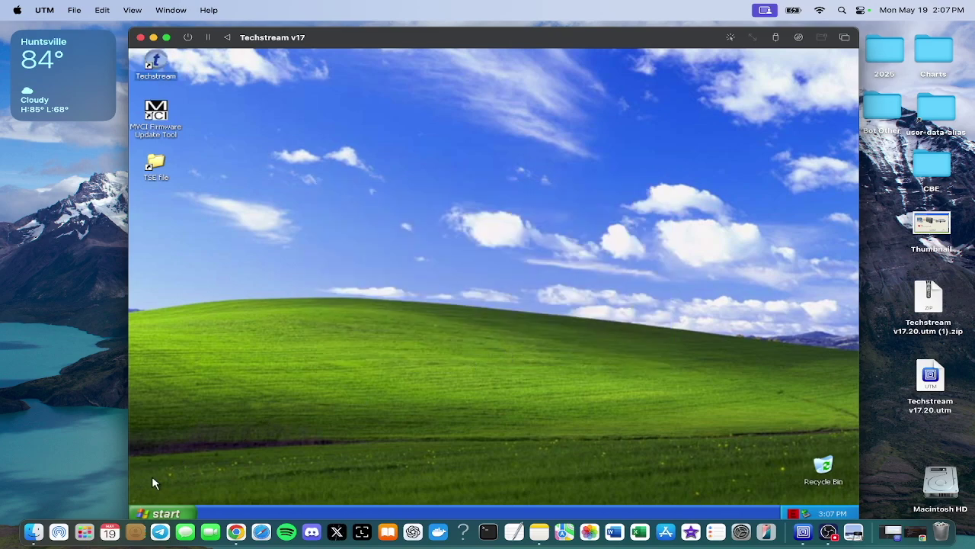
pyautogui.click(163, 513)
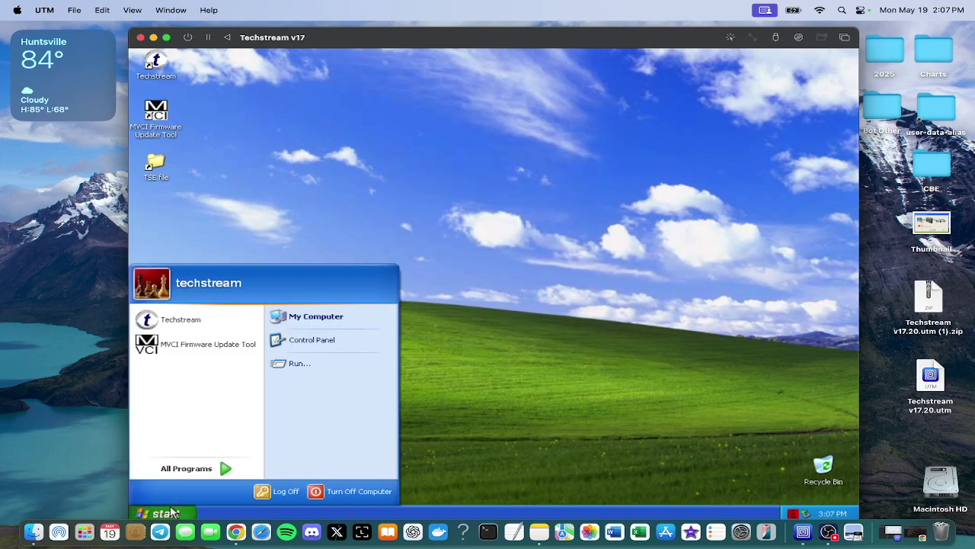
pyautogui.click(313, 317)
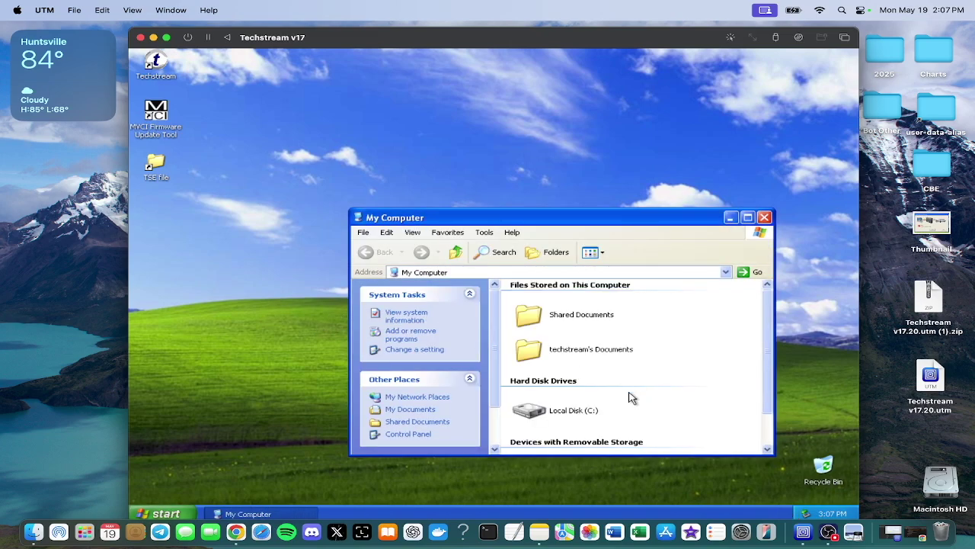
# - Drill down from Local Disk (C:) through Program Files, Toyota Diagnostics and Techstream into bin
pyautogui.scroll(-1, 625, 402)
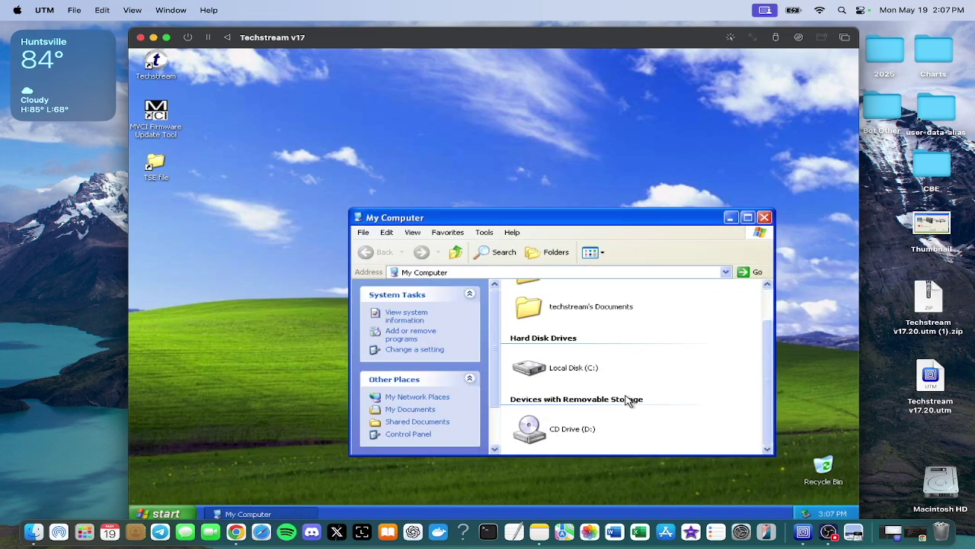
pyautogui.doubleClick(532, 365)
pyautogui.scroll(-5, 532, 364)
pyautogui.scroll(3, 533, 373)
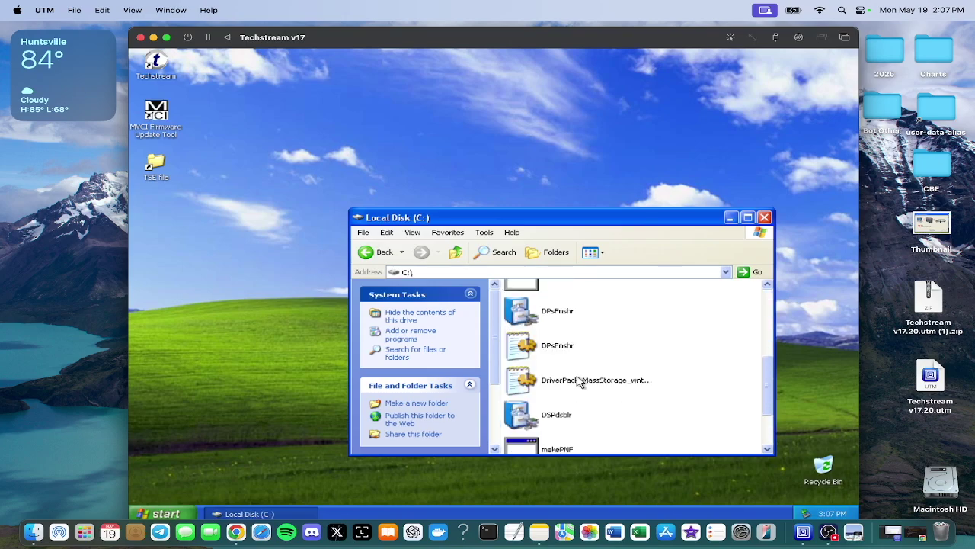
pyautogui.moveTo(767, 373); pyautogui.dragTo(762, 344)
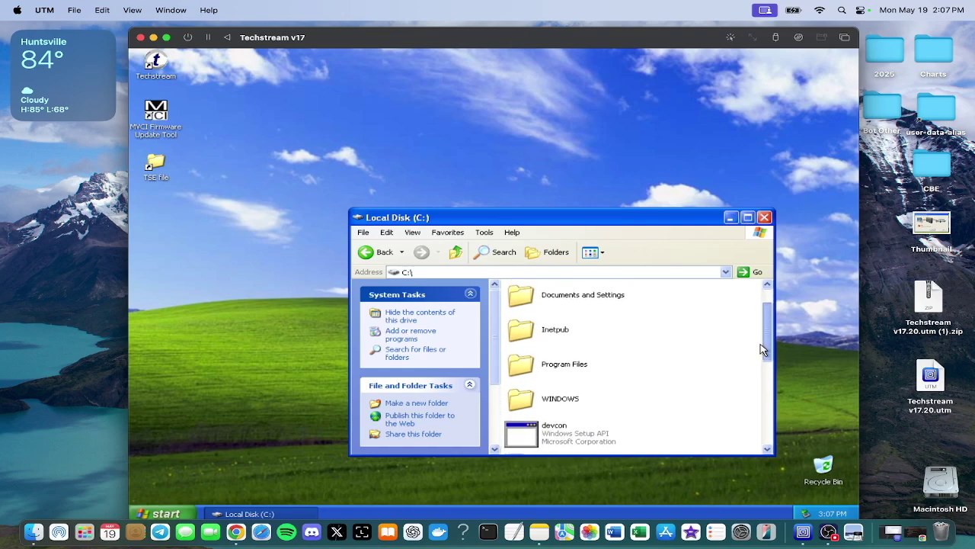
pyautogui.doubleClick(527, 362)
pyautogui.moveTo(765, 340); pyautogui.dragTo(758, 419)
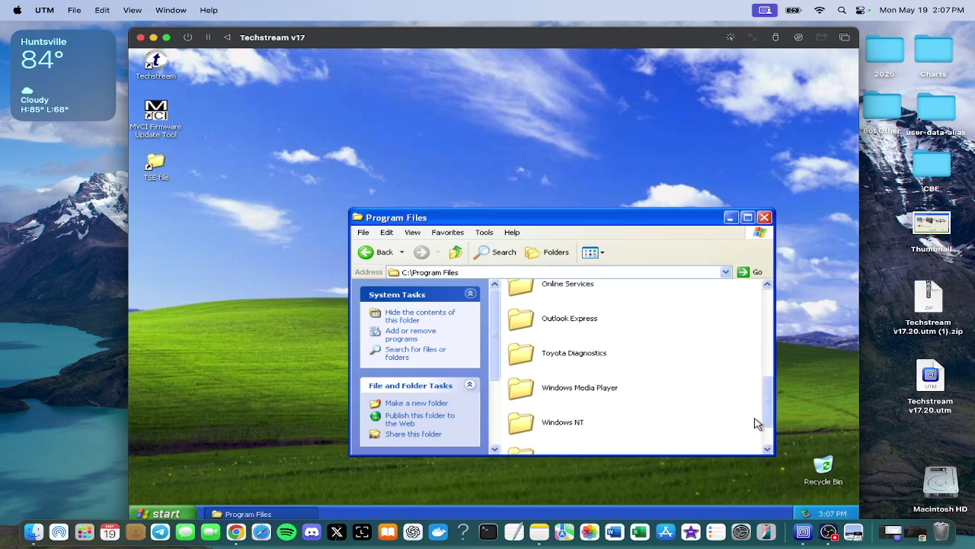
pyautogui.doubleClick(530, 361)
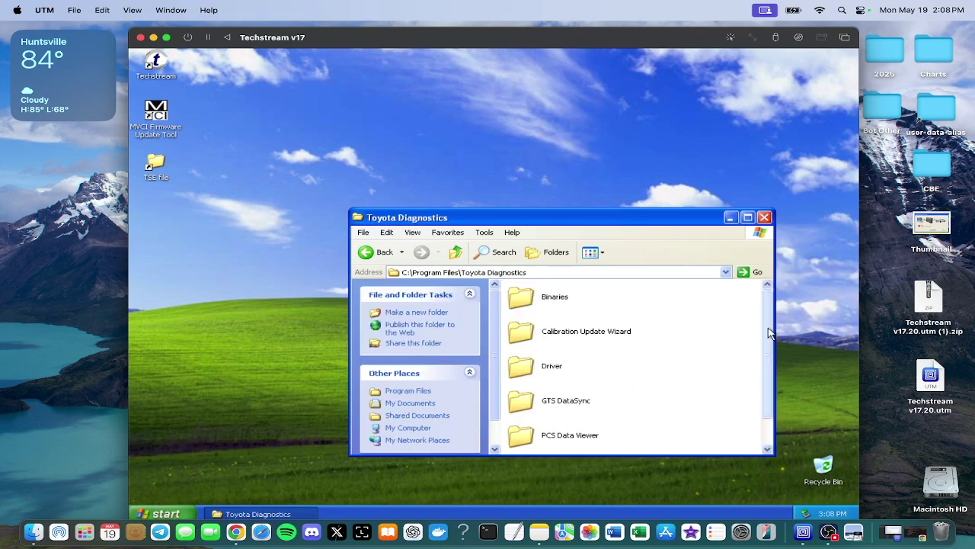
pyautogui.moveTo(771, 335); pyautogui.dragTo(770, 362)
pyautogui.doubleClick(515, 440)
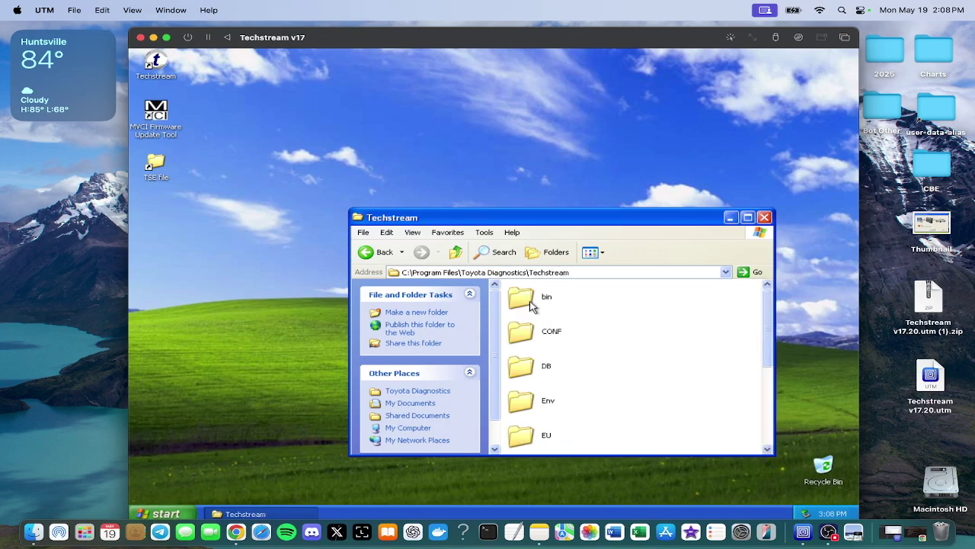
pyautogui.doubleClick(702, 305)
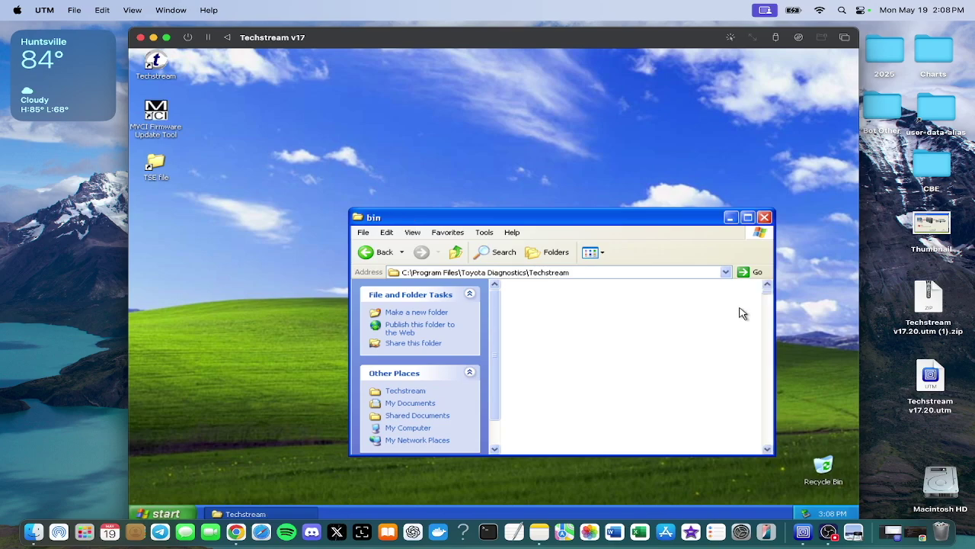
# - Scroll the bin folder and start MainMenu, the Main Menu Application 17.2.0.2
pyautogui.moveTo(767, 299); pyautogui.dragTo(747, 411)
pyautogui.moveTo(582, 370)
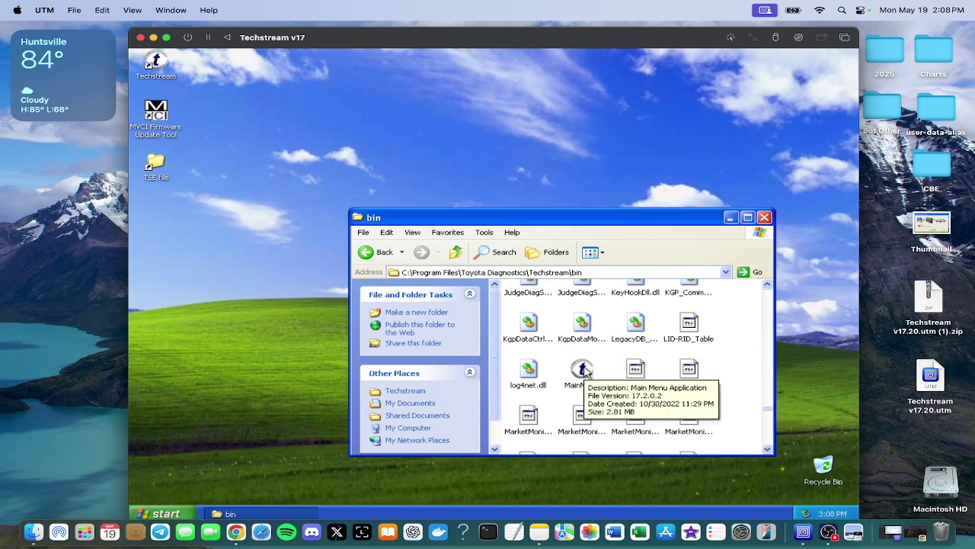
pyautogui.doubleClick(585, 369)
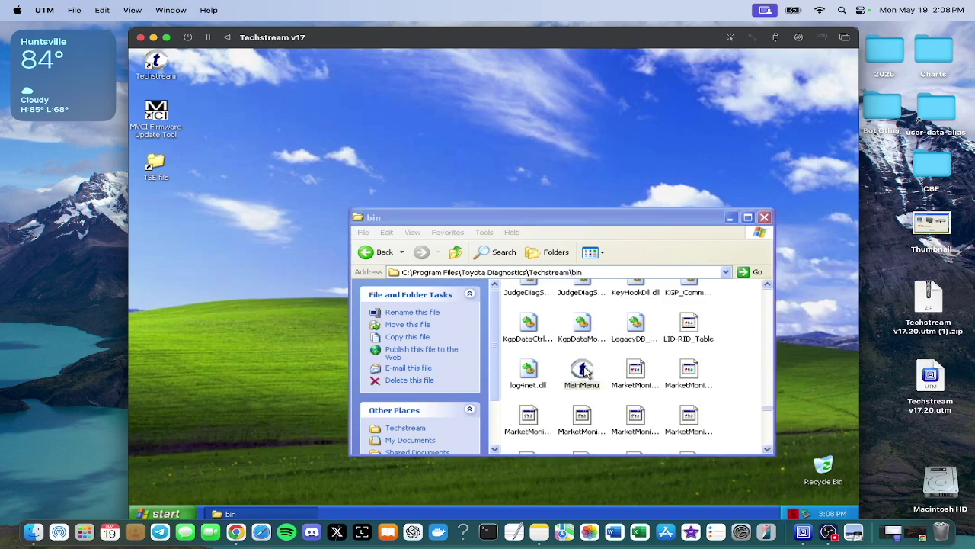
# - Choose North America as the area and accept English as the language
pyautogui.click(537, 264)
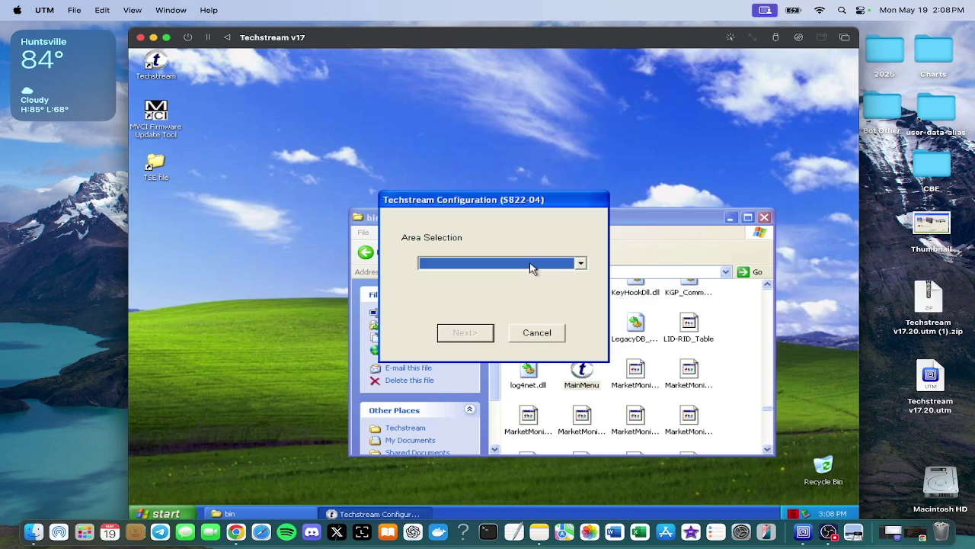
pyautogui.click(496, 286)
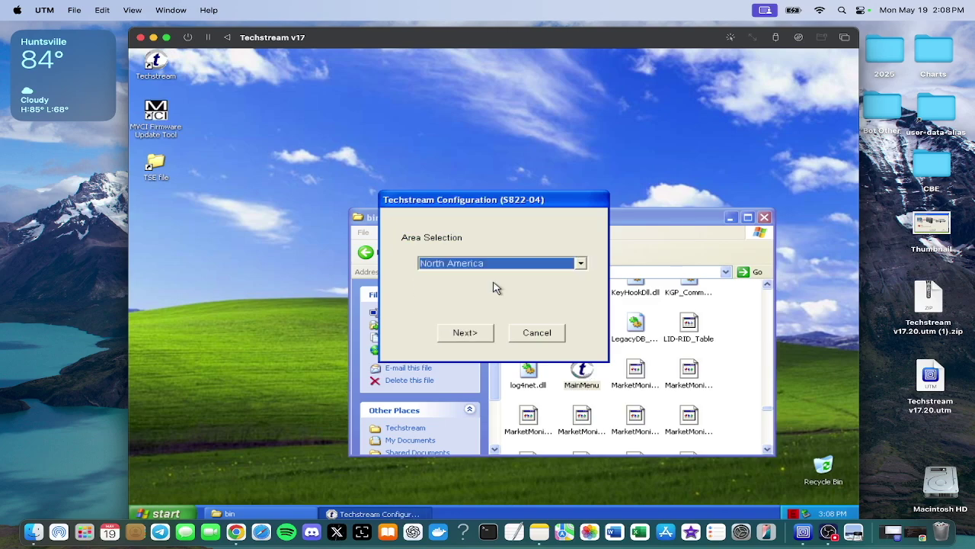
pyautogui.click(476, 334)
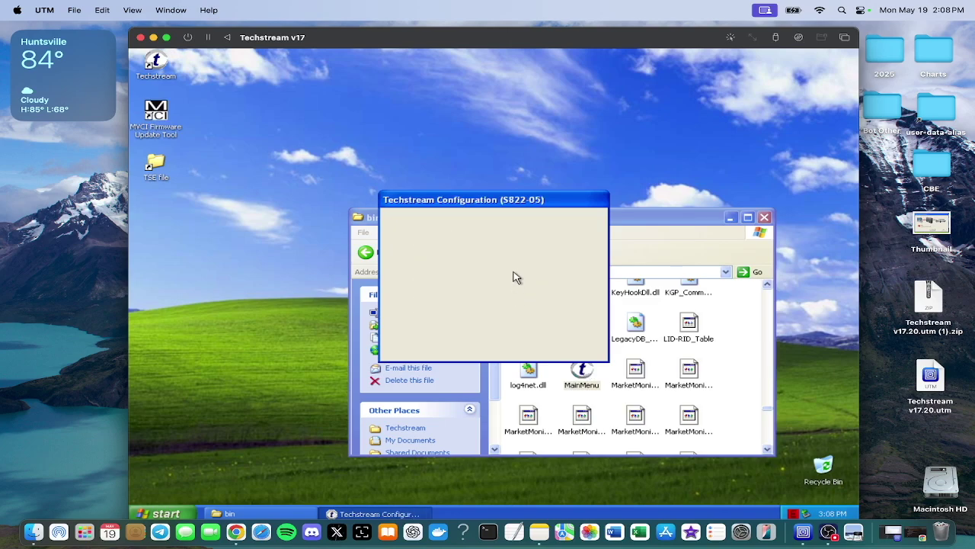
pyautogui.click(473, 333)
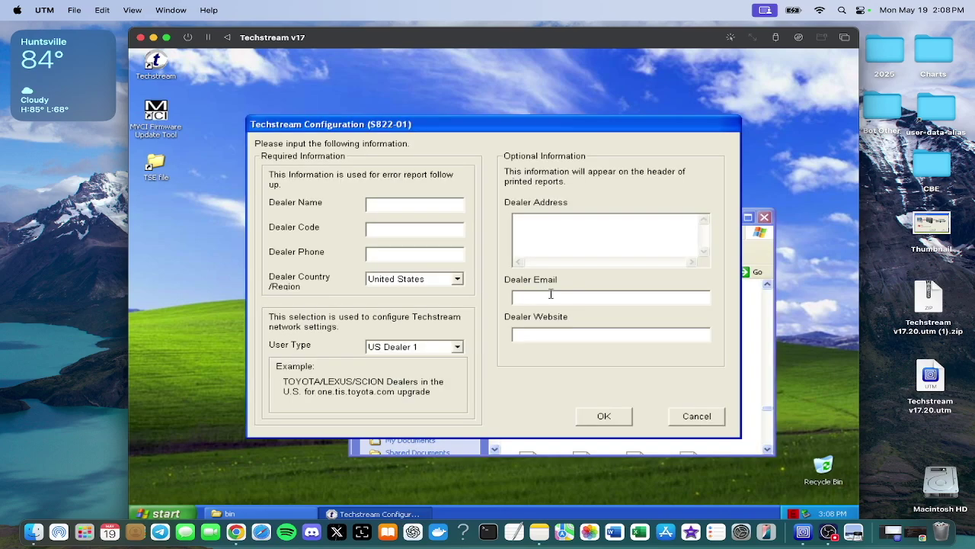
# - Fill the dealer name, phone, website, email and address with placeholder text and confirm
pyautogui.click(381, 209)
pyautogui.write('swadawd')
pyautogui.write('wadwadaw')
pyautogui.click(387, 253)
pyautogui.write('dawddd')
pyautogui.click(536, 333)
pyautogui.write('dawdawdwa')
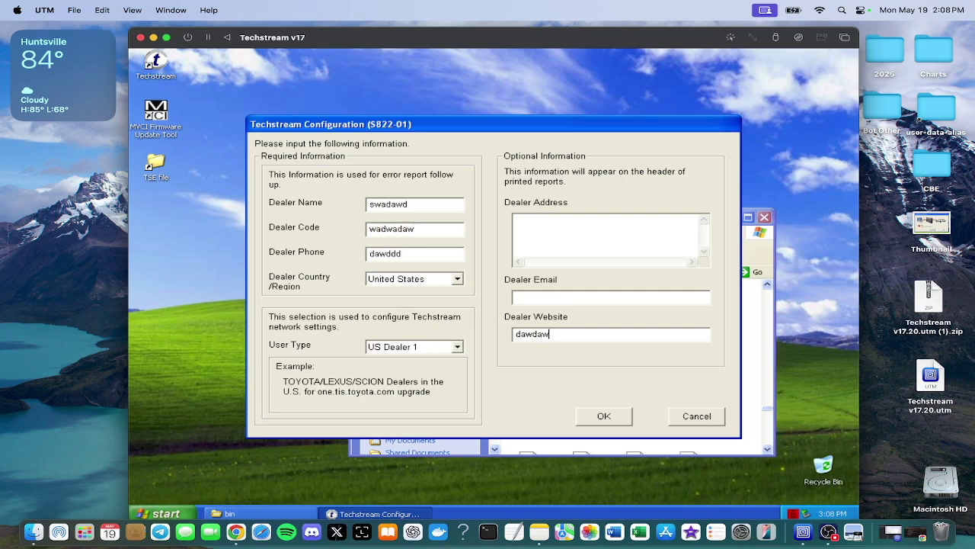
pyautogui.click(547, 297)
pyautogui.write('dawddw')
pyautogui.click(562, 225)
pyautogui.write('dawdawdad')
pyautogui.click(608, 421)
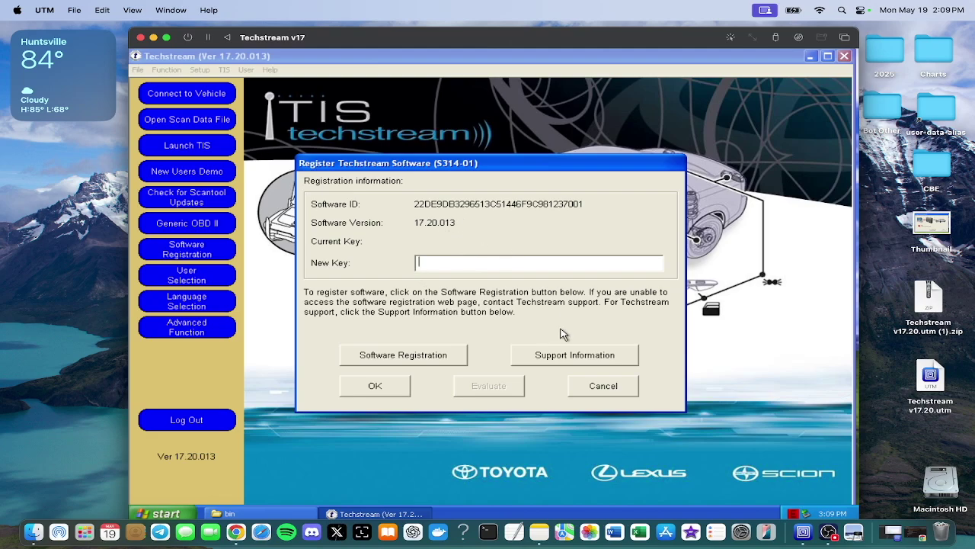
# - Cancel registration and choose XHorse - MVCI under Setup > VIM Select
pyautogui.click(598, 383)
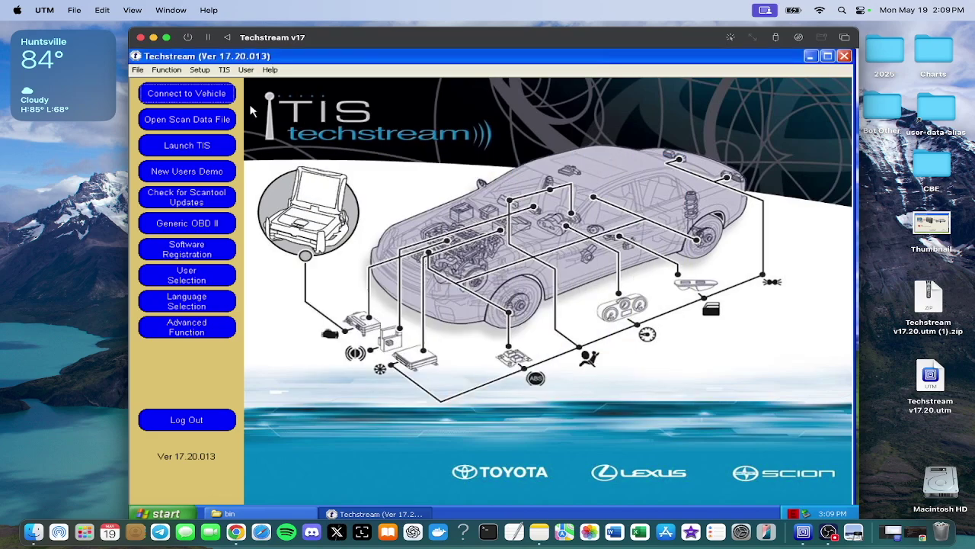
pyautogui.click(199, 70)
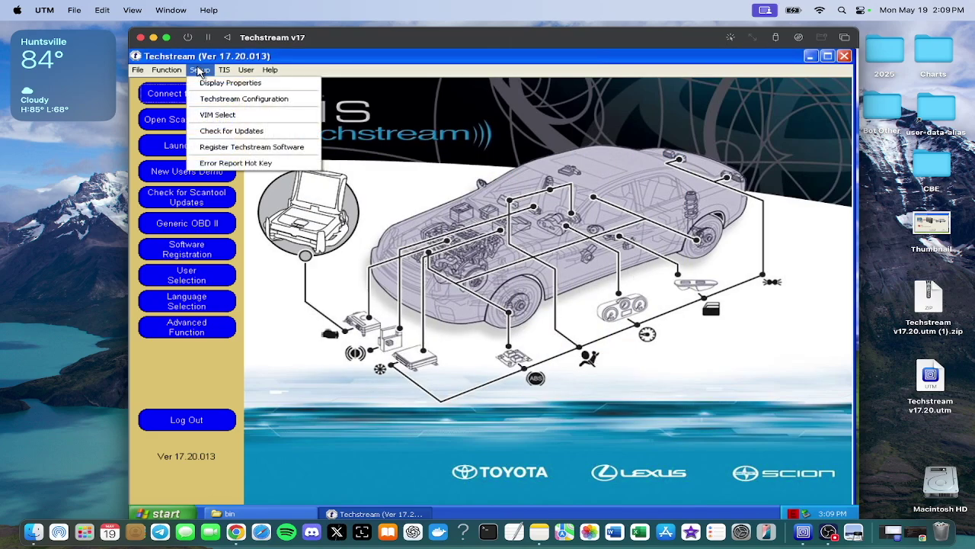
pyautogui.click(216, 115)
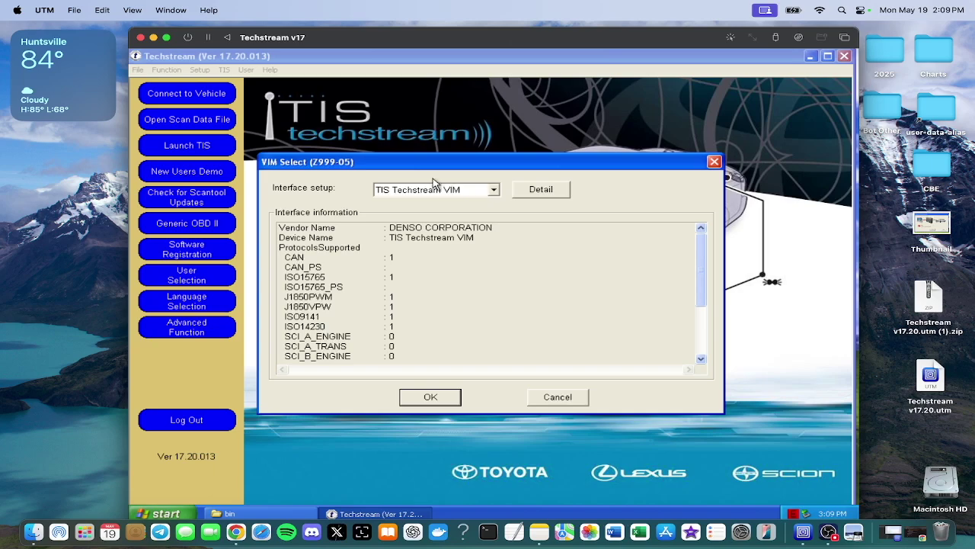
pyautogui.click(466, 194)
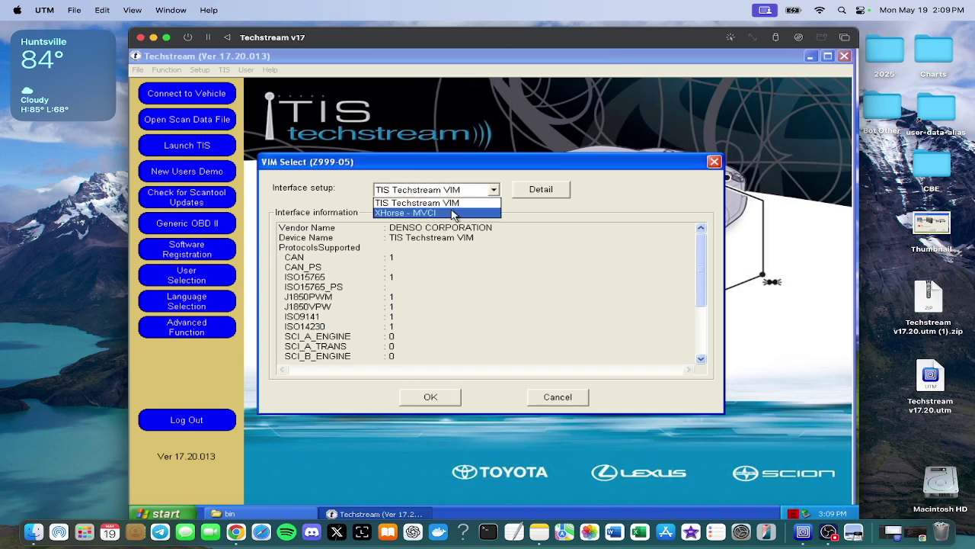
pyautogui.click(454, 213)
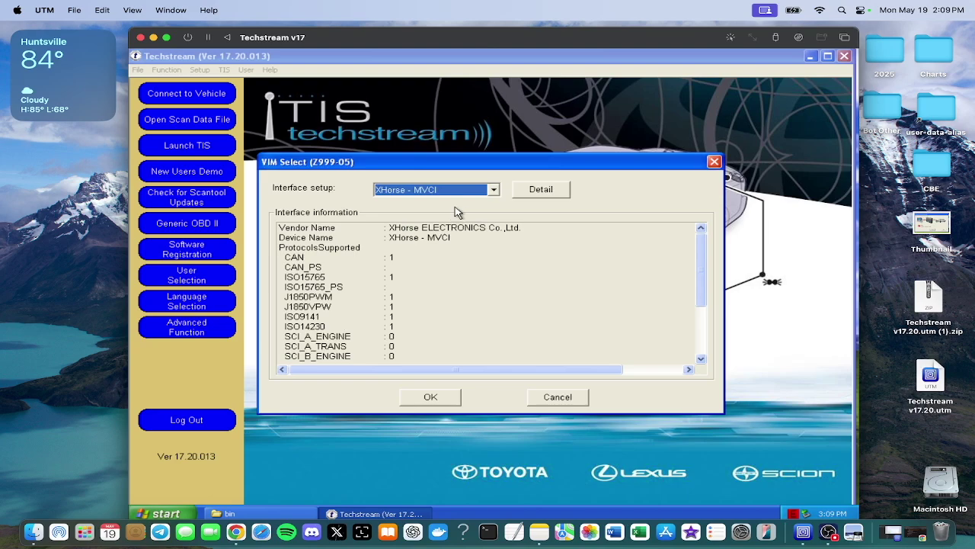
pyautogui.click(436, 395)
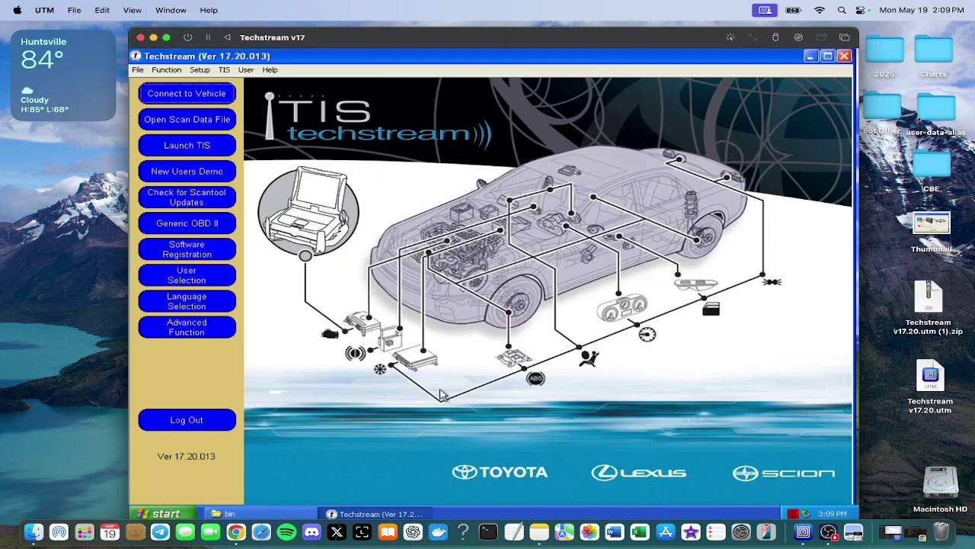
# - Close Techstream and the bin folder window, then select the Techstream desktop shortcut
pyautogui.click(844, 57)
pyautogui.click(845, 58)
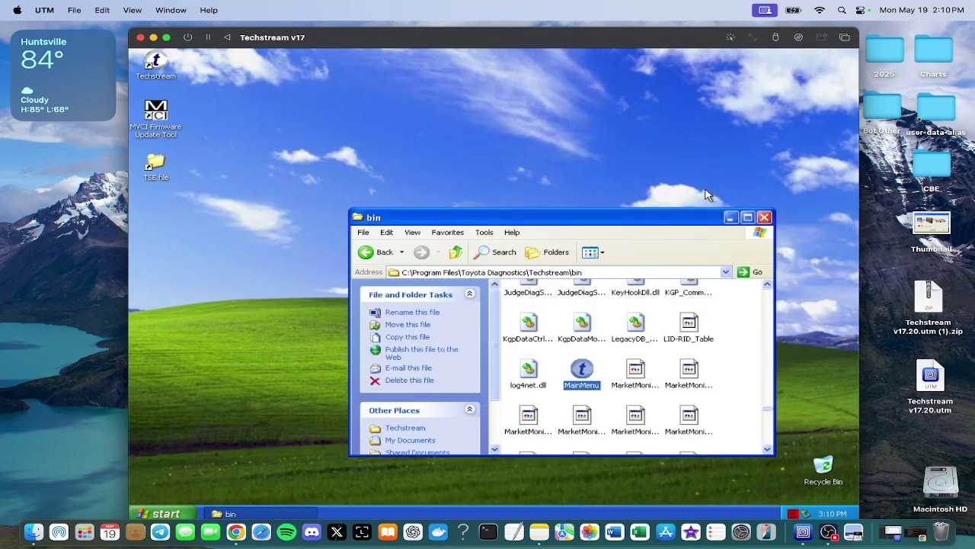
pyautogui.click(764, 217)
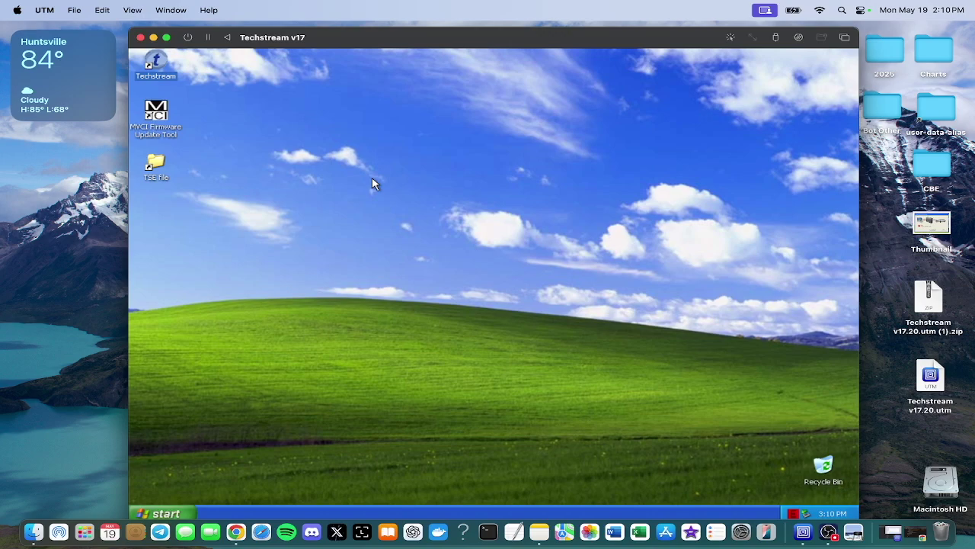
pyautogui.click(156, 64)
pyautogui.moveTo(340, 205); pyautogui.dragTo(612, 418)
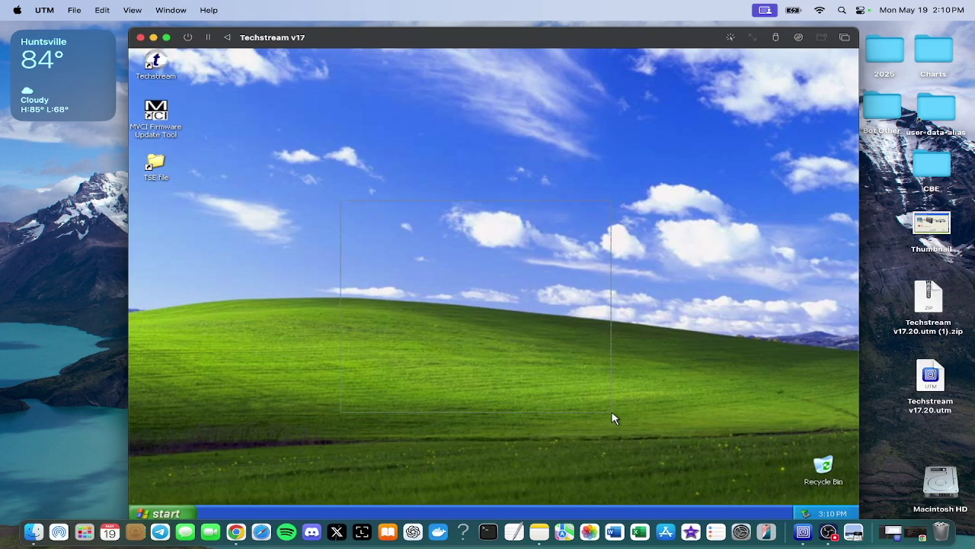